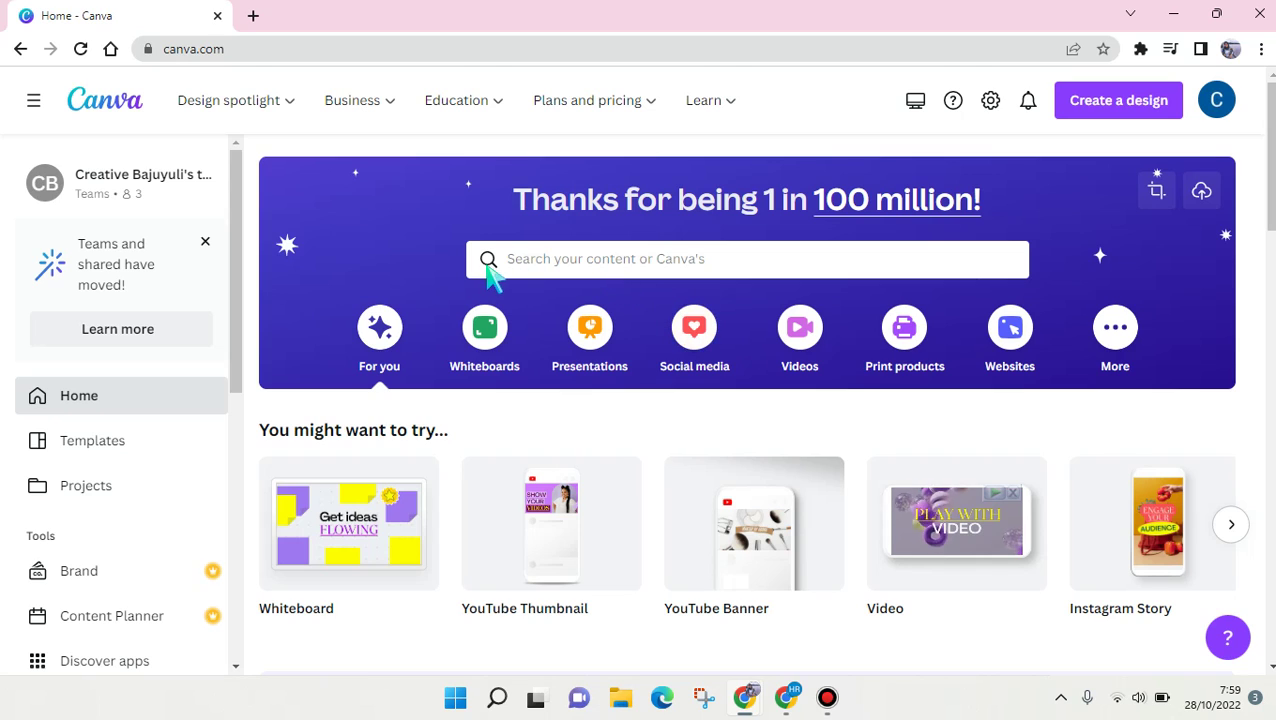
Search Canva's templates for 'quiz' from the home search box
click(542, 264)
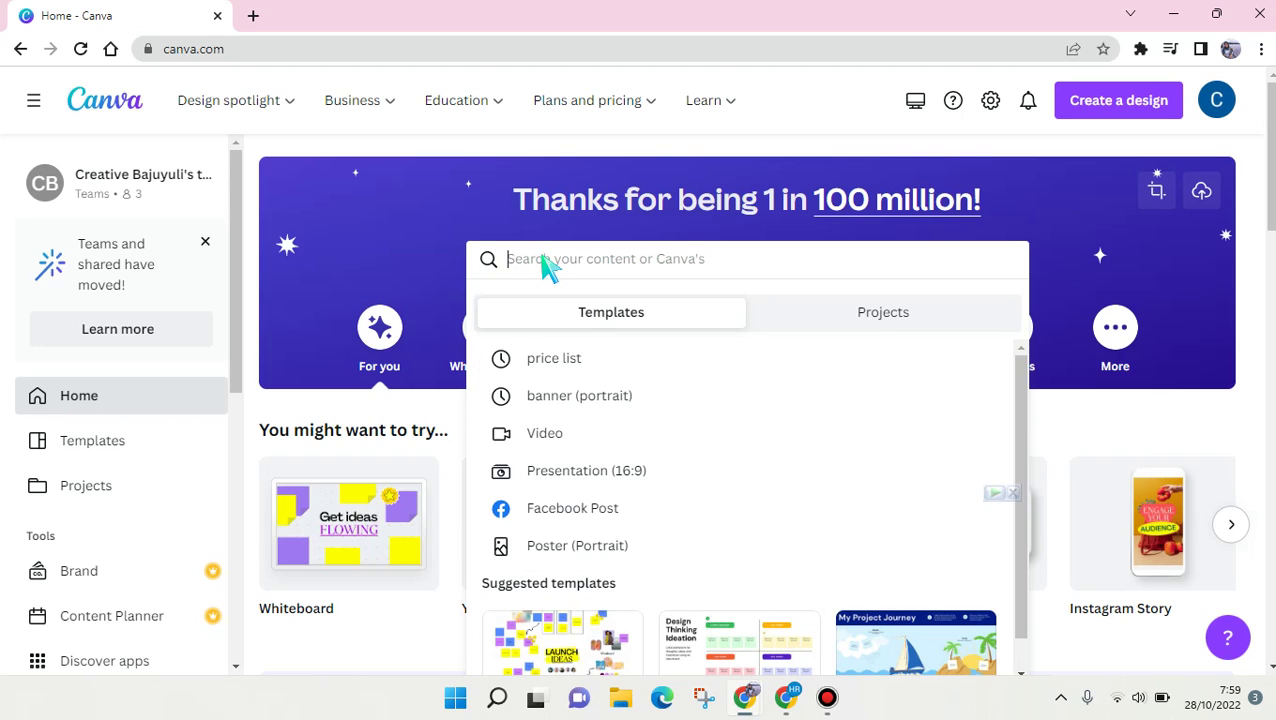
text(quiz)
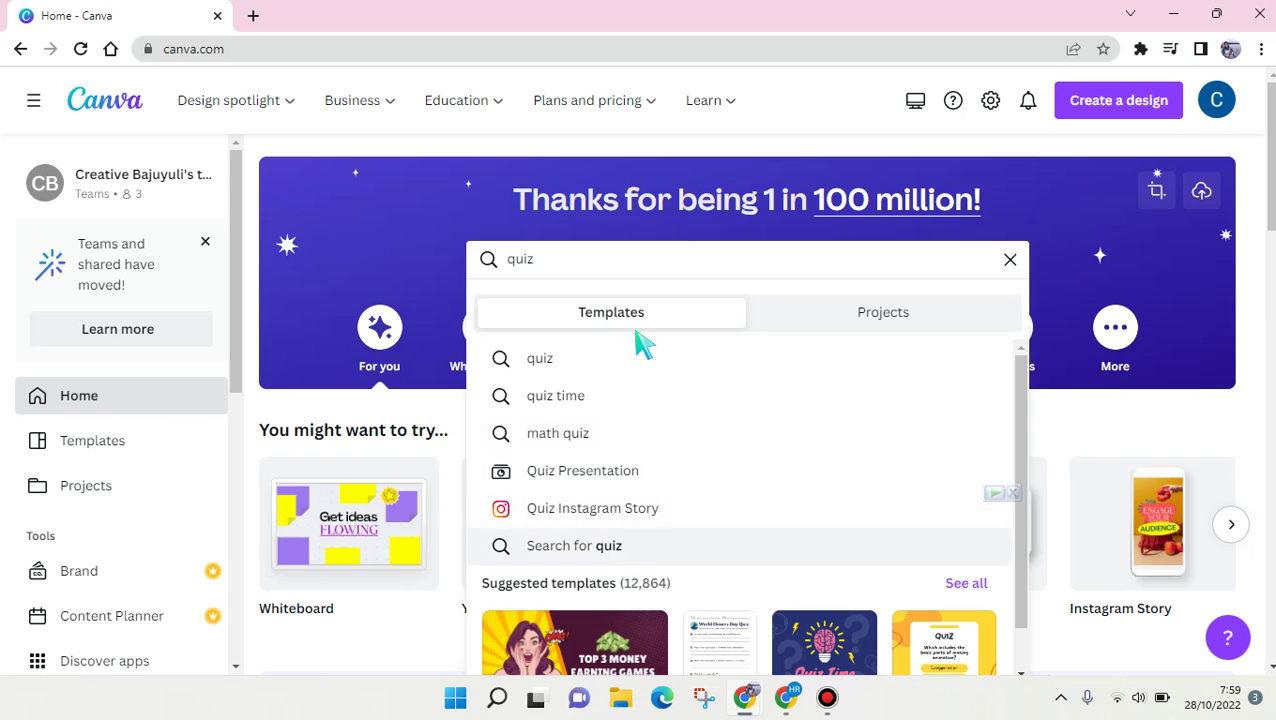
click(512, 362)
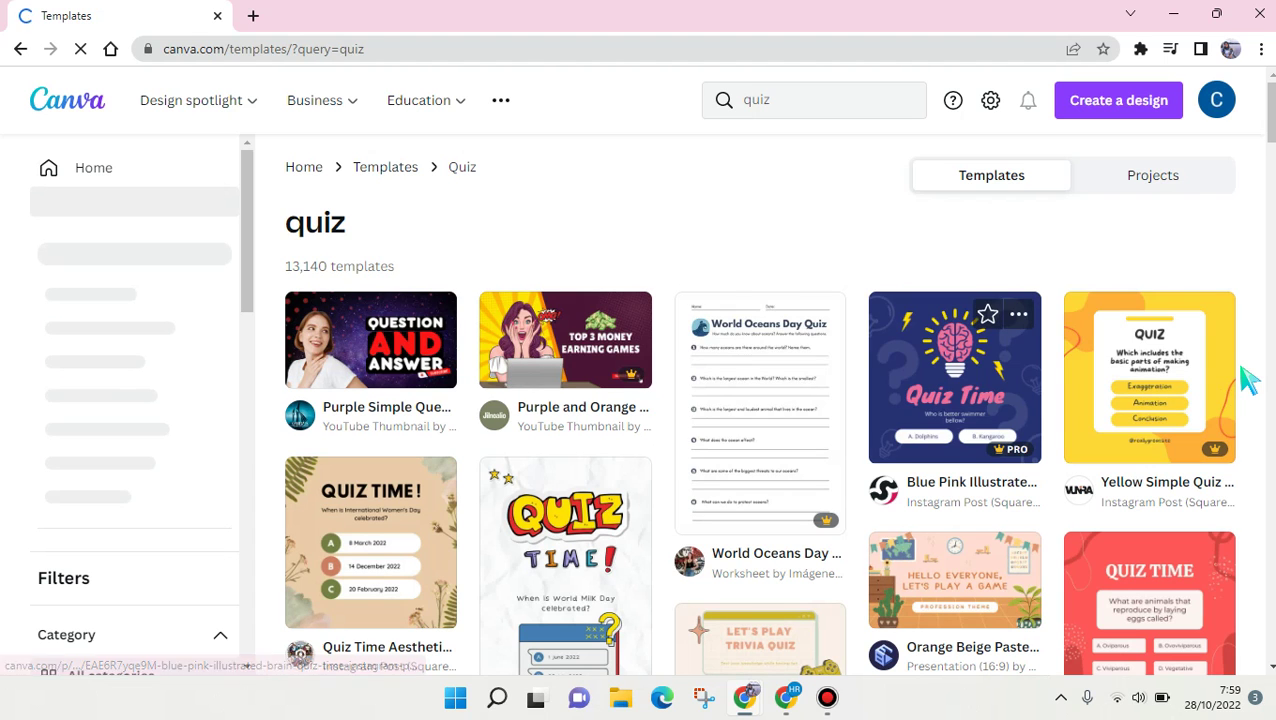
Scroll through the quiz results to find the White Colorful Quiz Time Instagram Story template
scroll(1245, 379, down, 3)
scroll(1245, 379, down, 2)
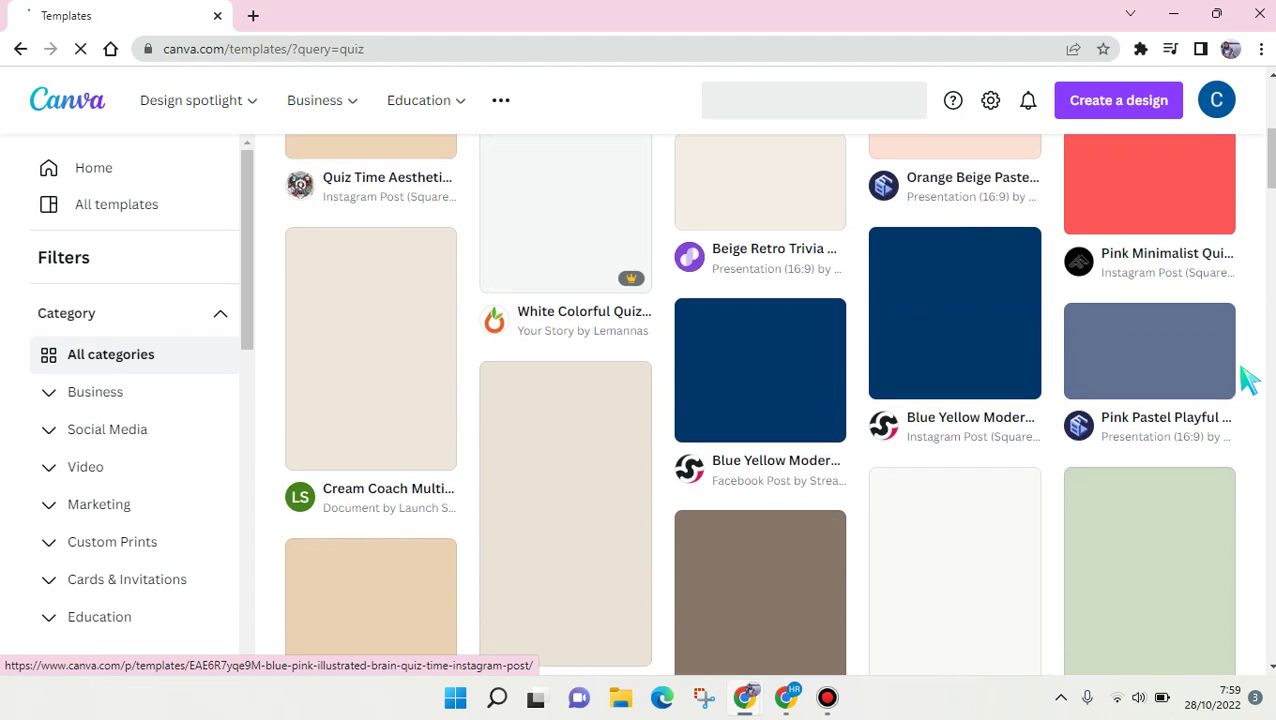
scroll(1245, 379, up, 5)
scroll(1245, 379, down, 4)
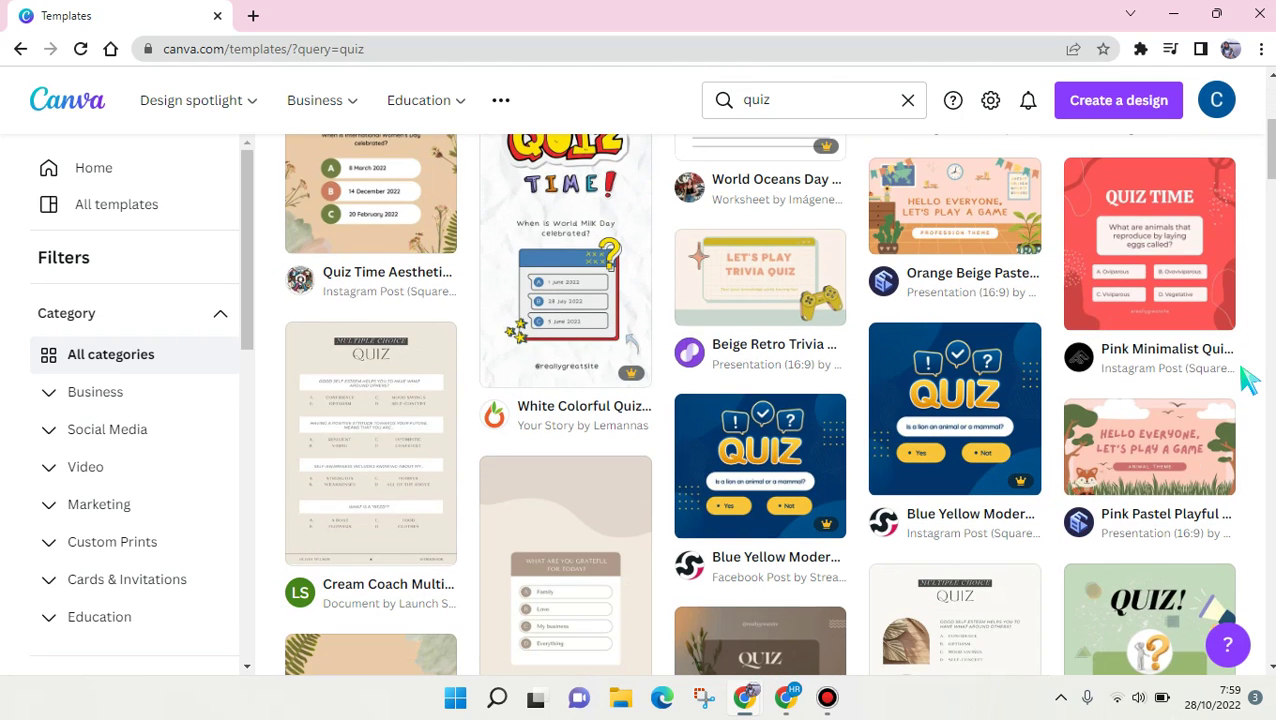
scroll(1247, 379, up, 4)
scroll(1247, 379, down, 3)
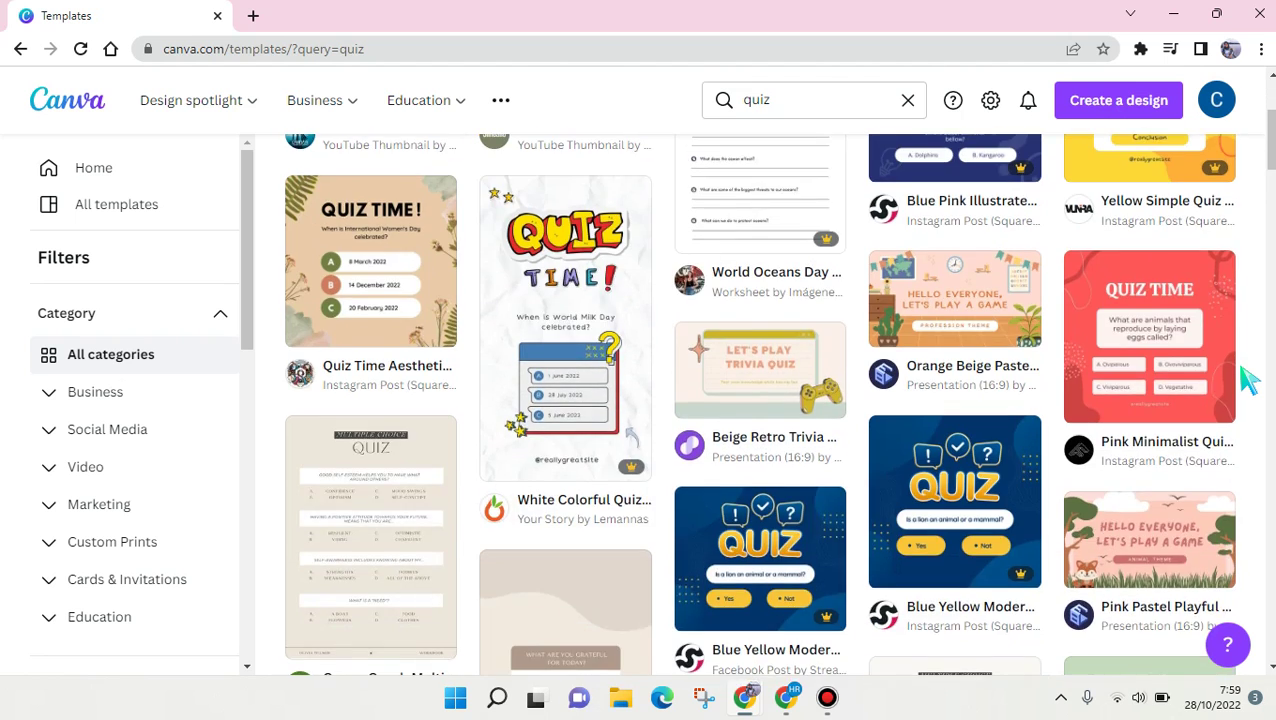
scroll(1247, 379, up, 3)
scroll(1245, 379, down, 2)
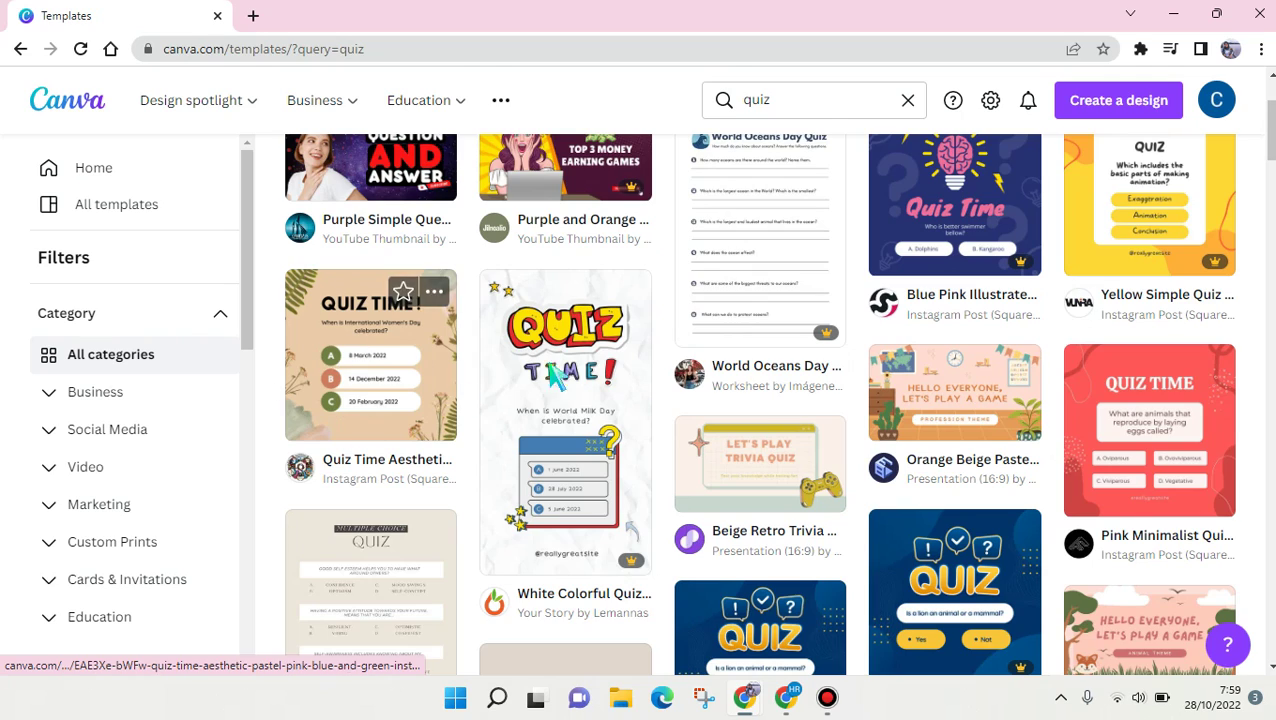
scroll(948, 484, down, 3)
scroll(948, 484, down, 4)
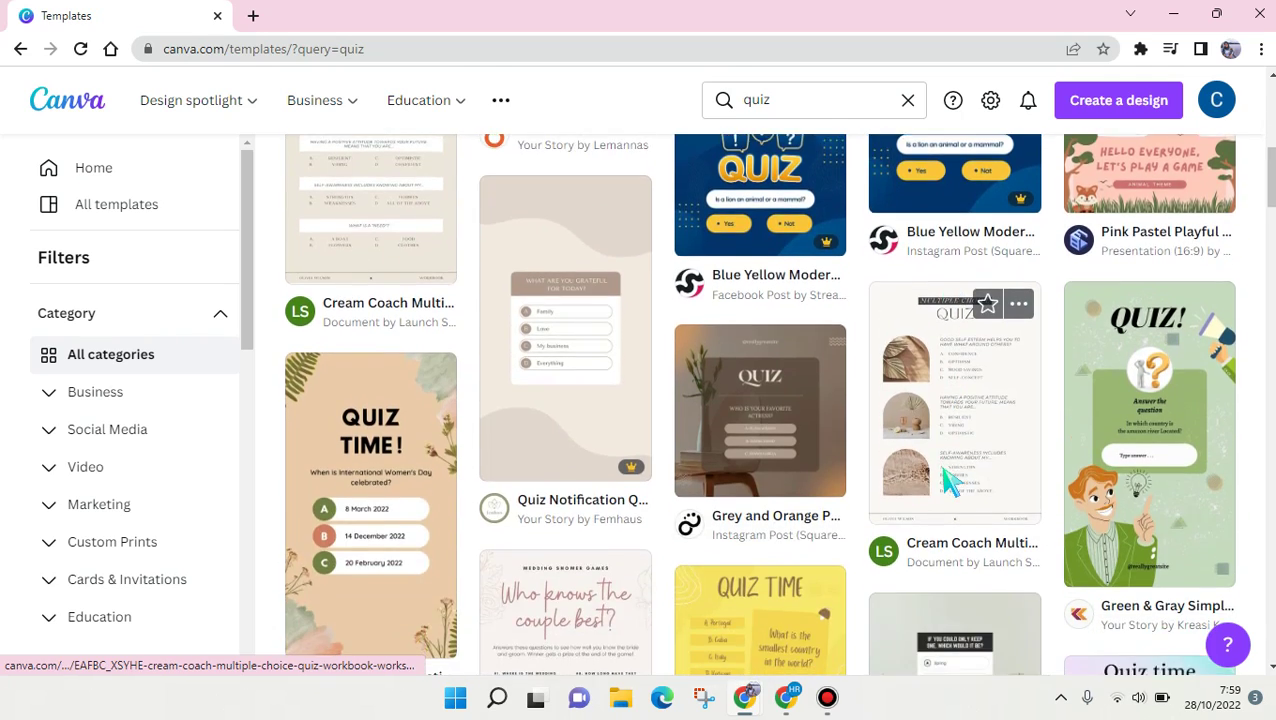
scroll(948, 484, down, 2)
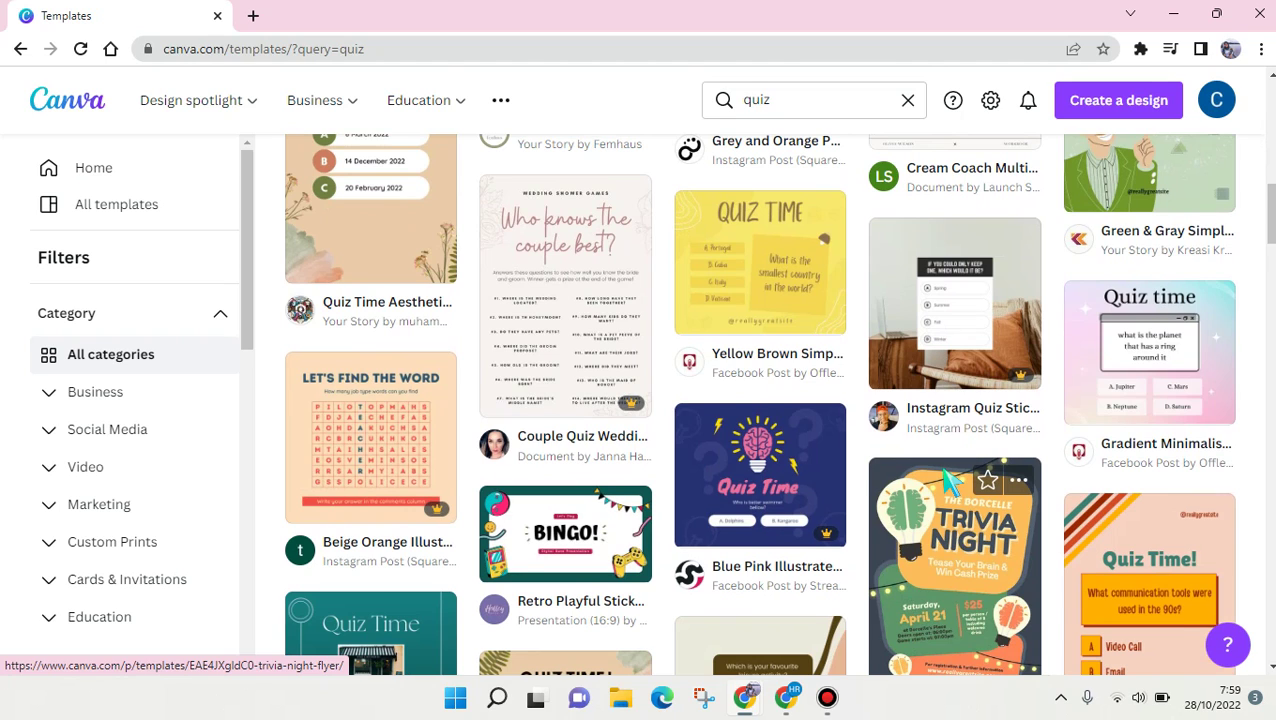
scroll(949, 480, down, 1)
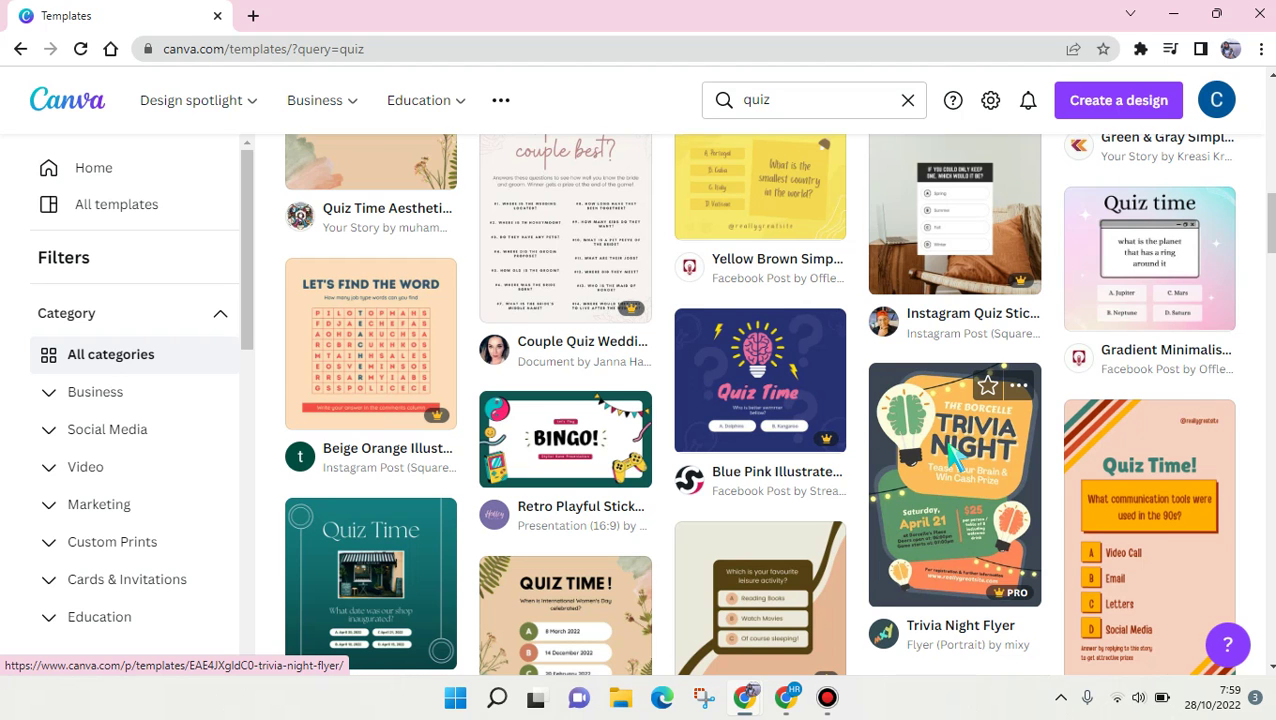
scroll(948, 452, down, 2)
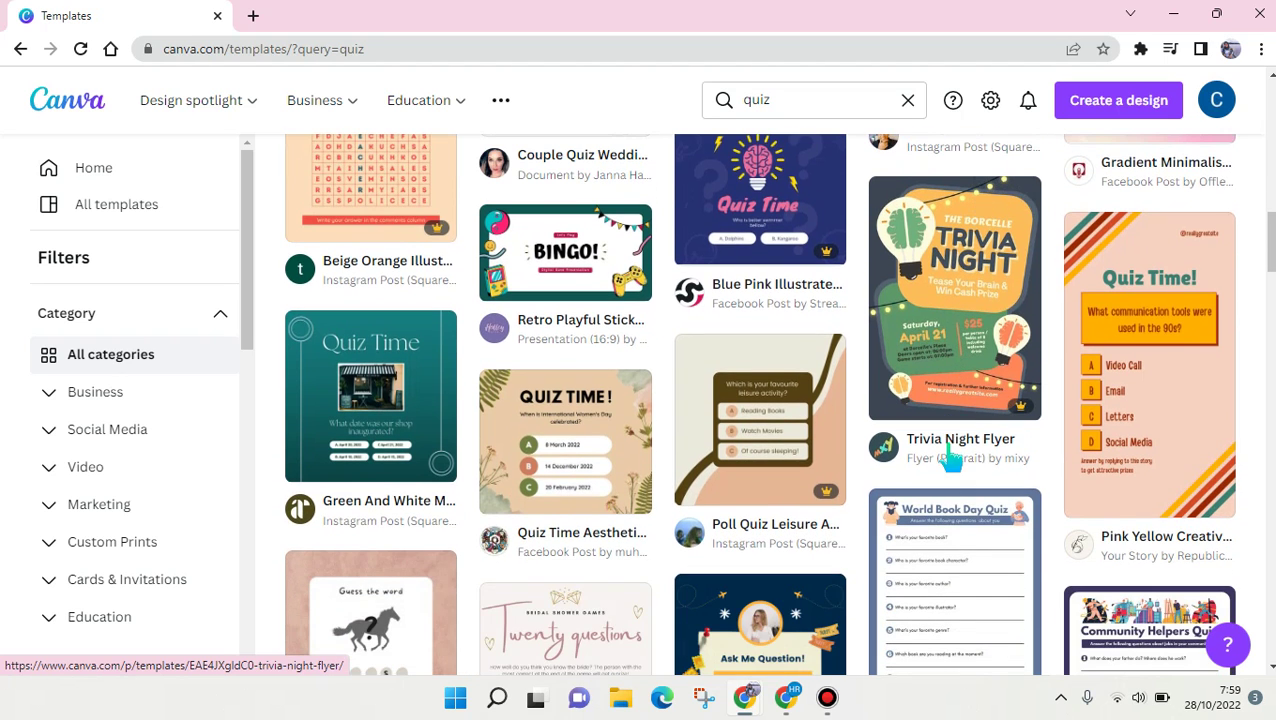
scroll(947, 452, up, 10)
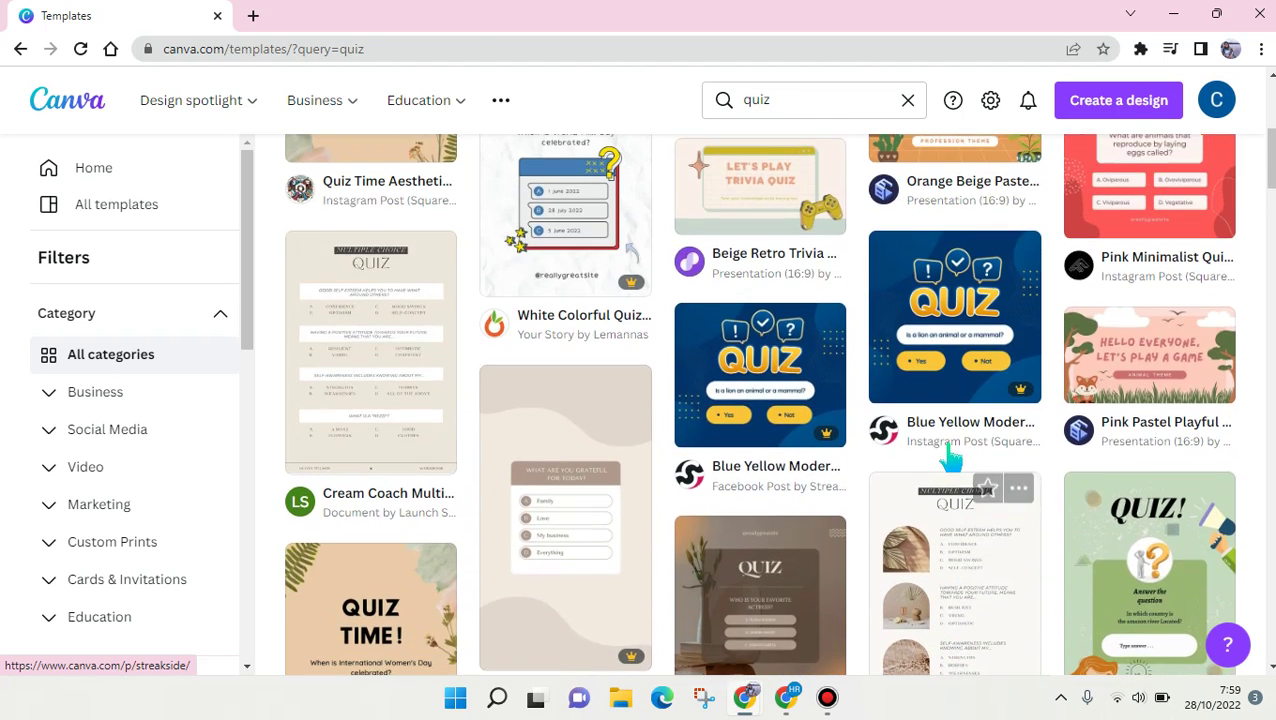
scroll(950, 457, up, 3)
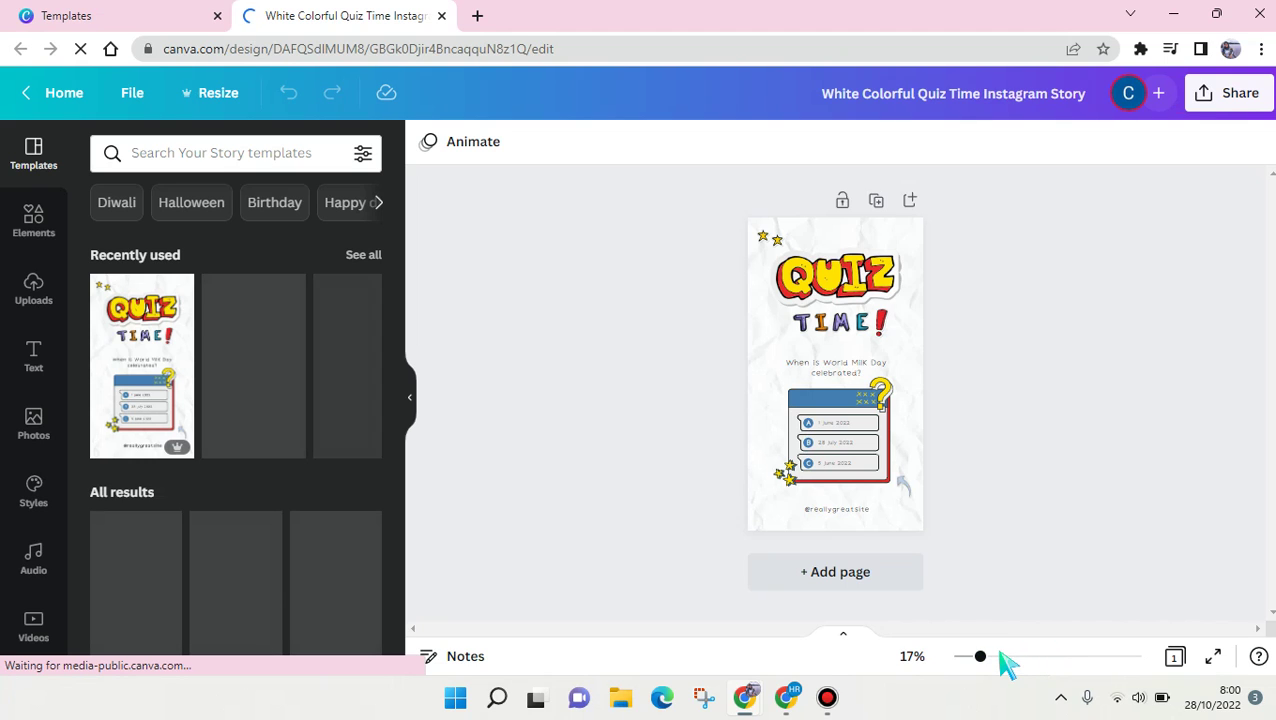
At 24% zoom, replace the placeholder question with 'What is out best seller product?'
click(996, 657)
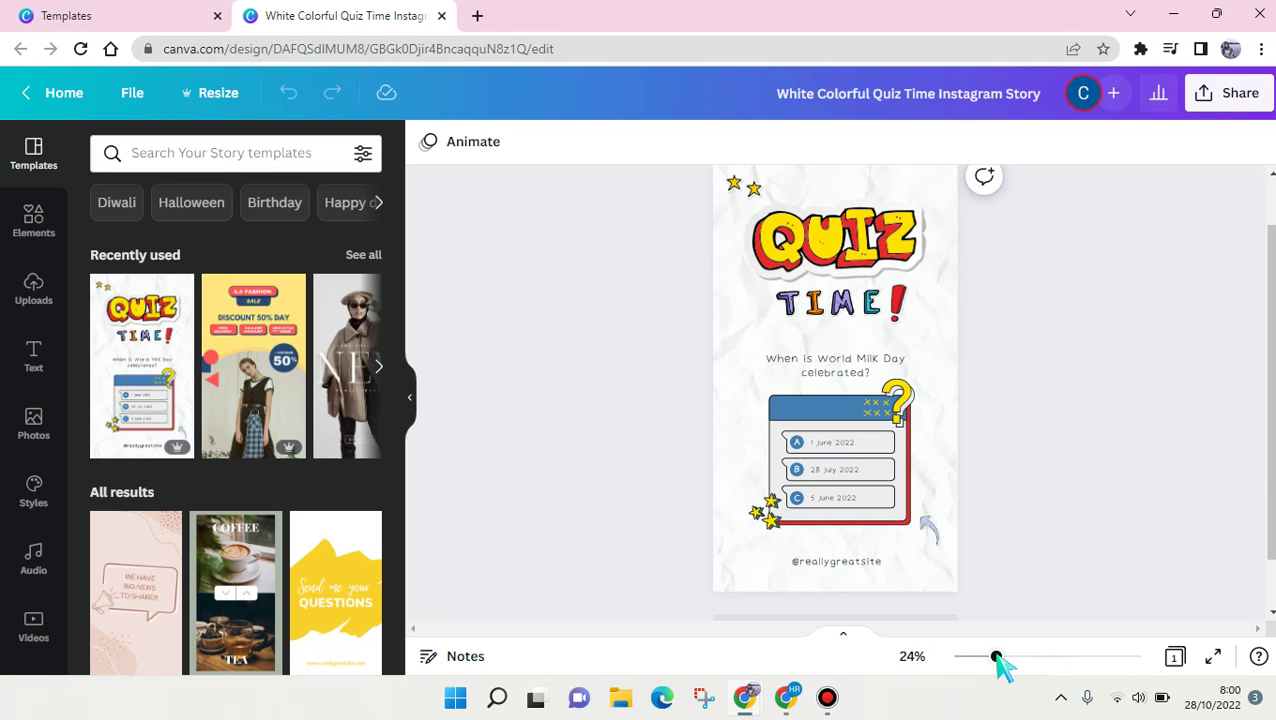
scroll(1216, 478, up, 2)
scroll(1266, 407, down, 3)
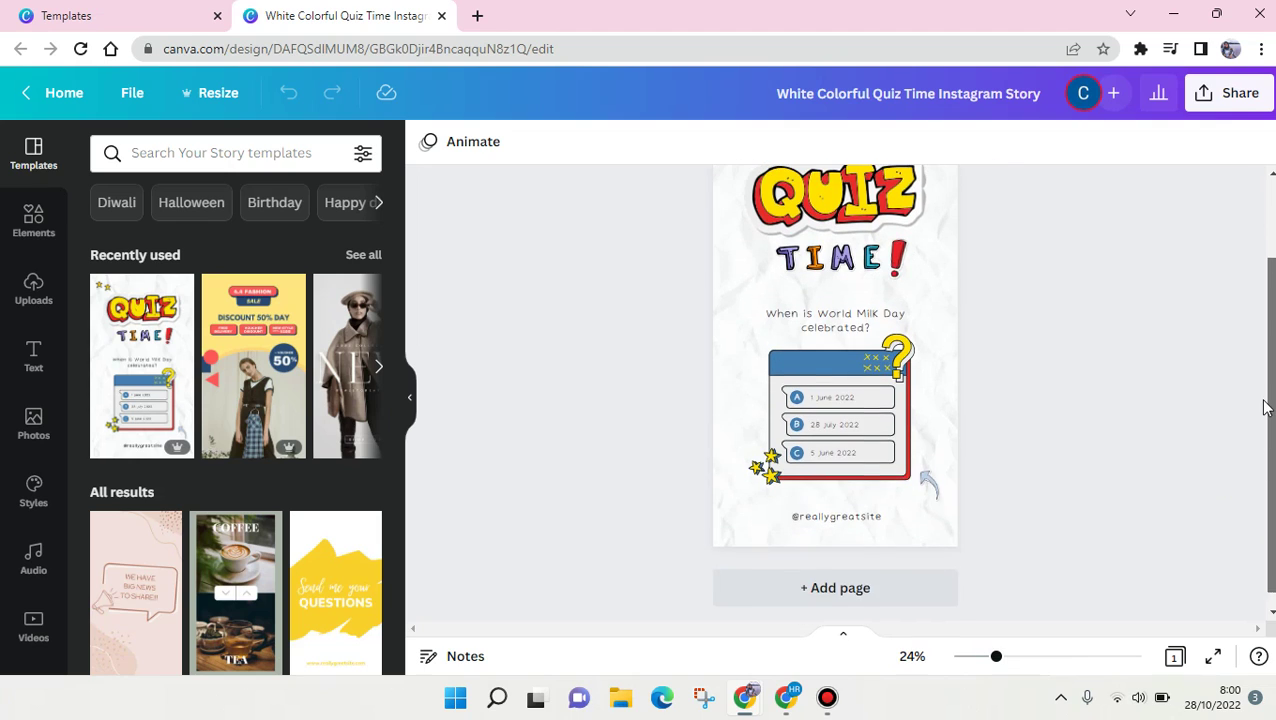
scroll(1266, 407, up, 2)
scroll(1272, 360, down, 1)
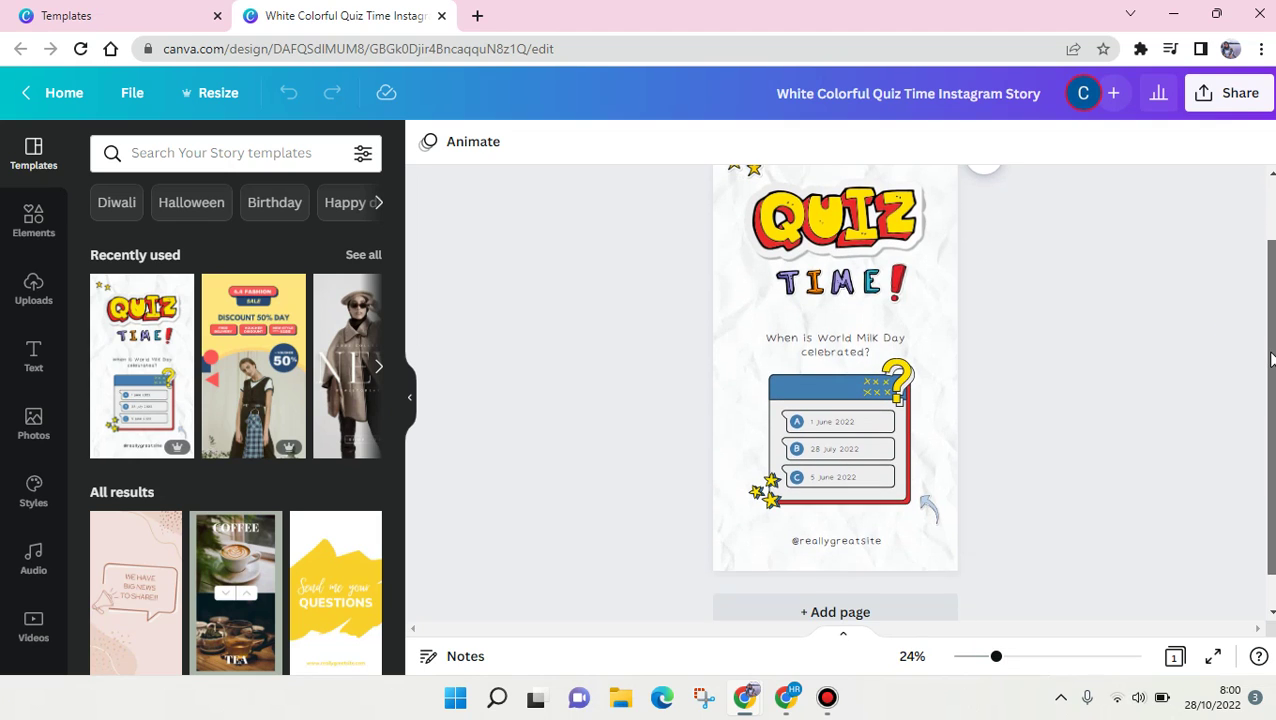
click(798, 352)
click(797, 350)
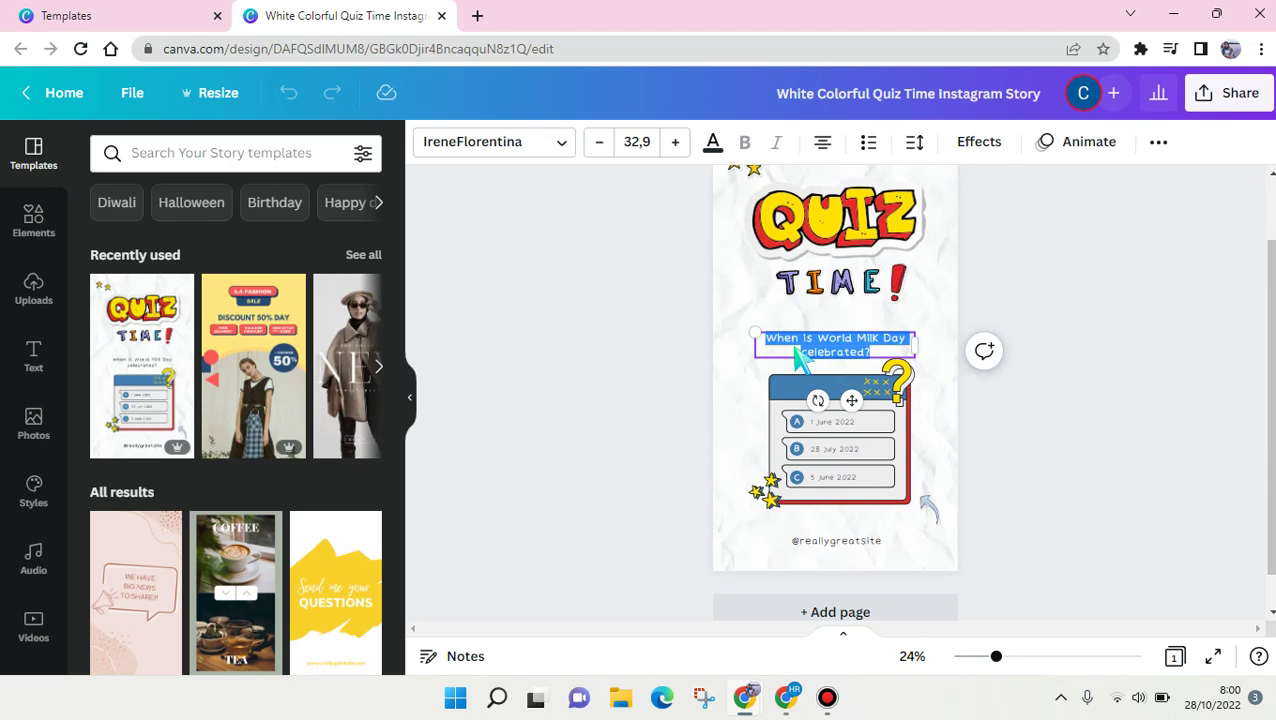
text(WHat)
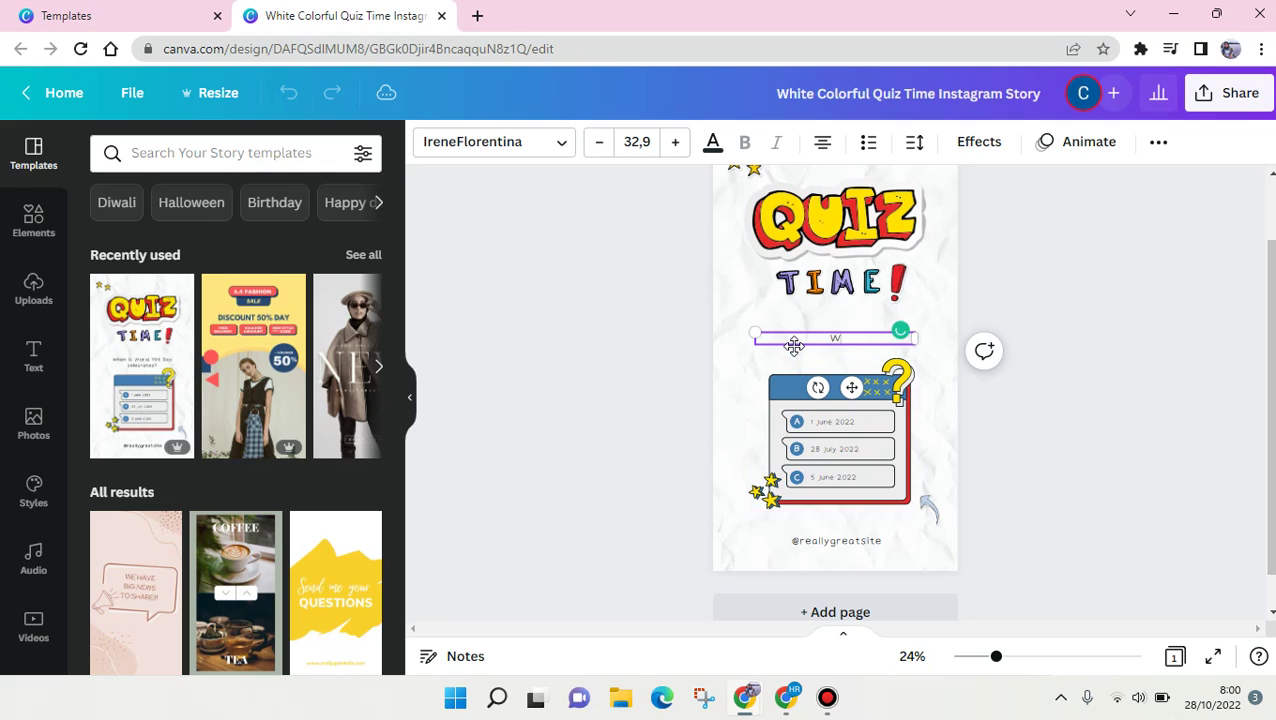
key(BackSpace)
key(BackSpace)
key(BackSpace)
text(hat is out best seller produ)
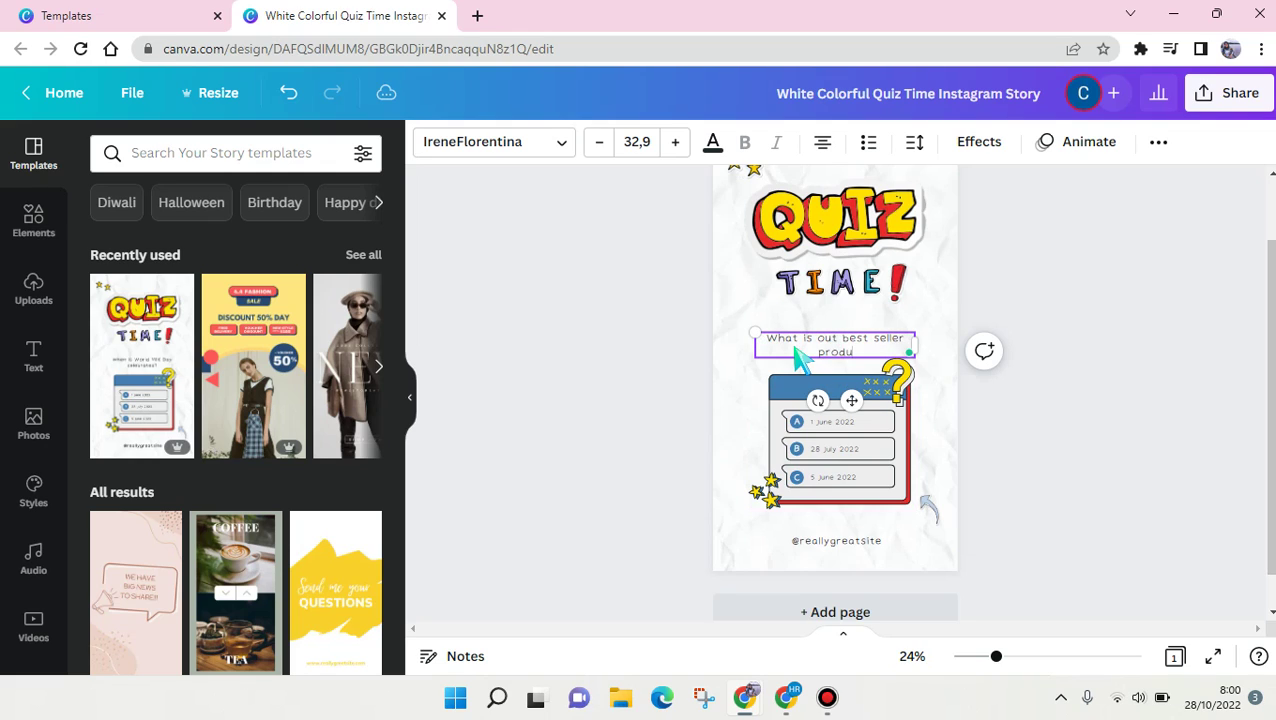
text(ct?)
click(646, 366)
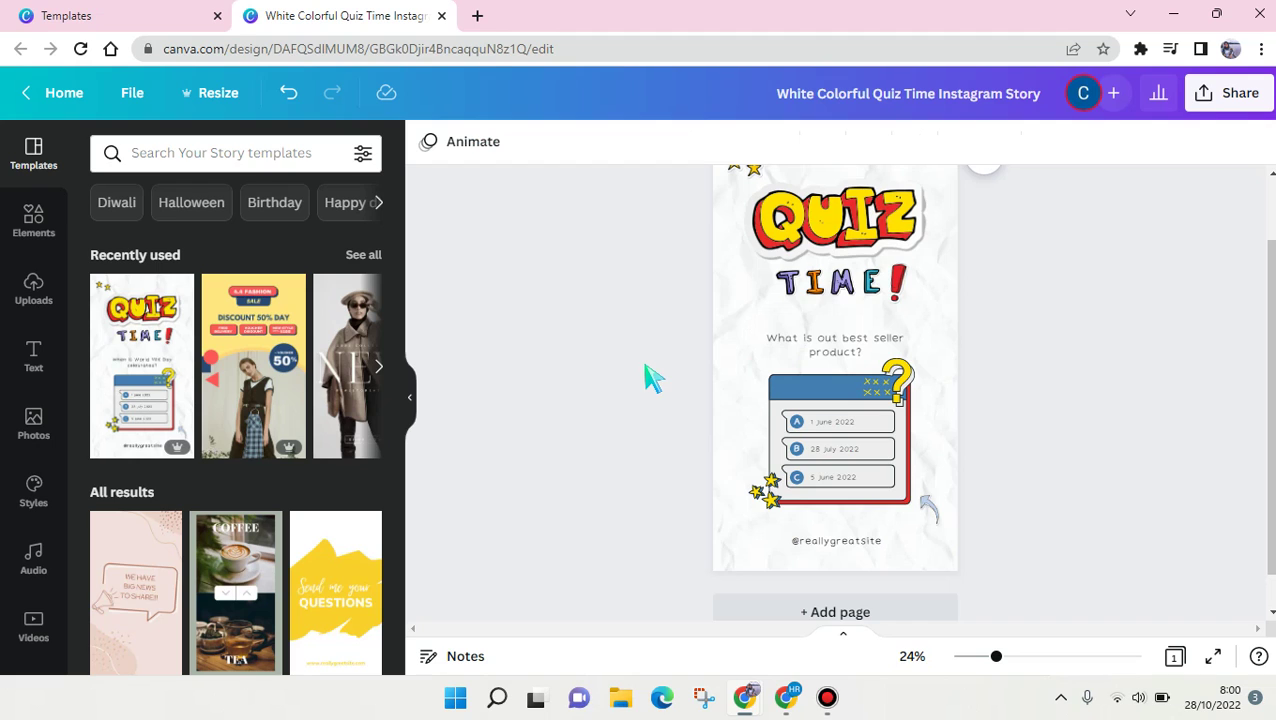
click(843, 430)
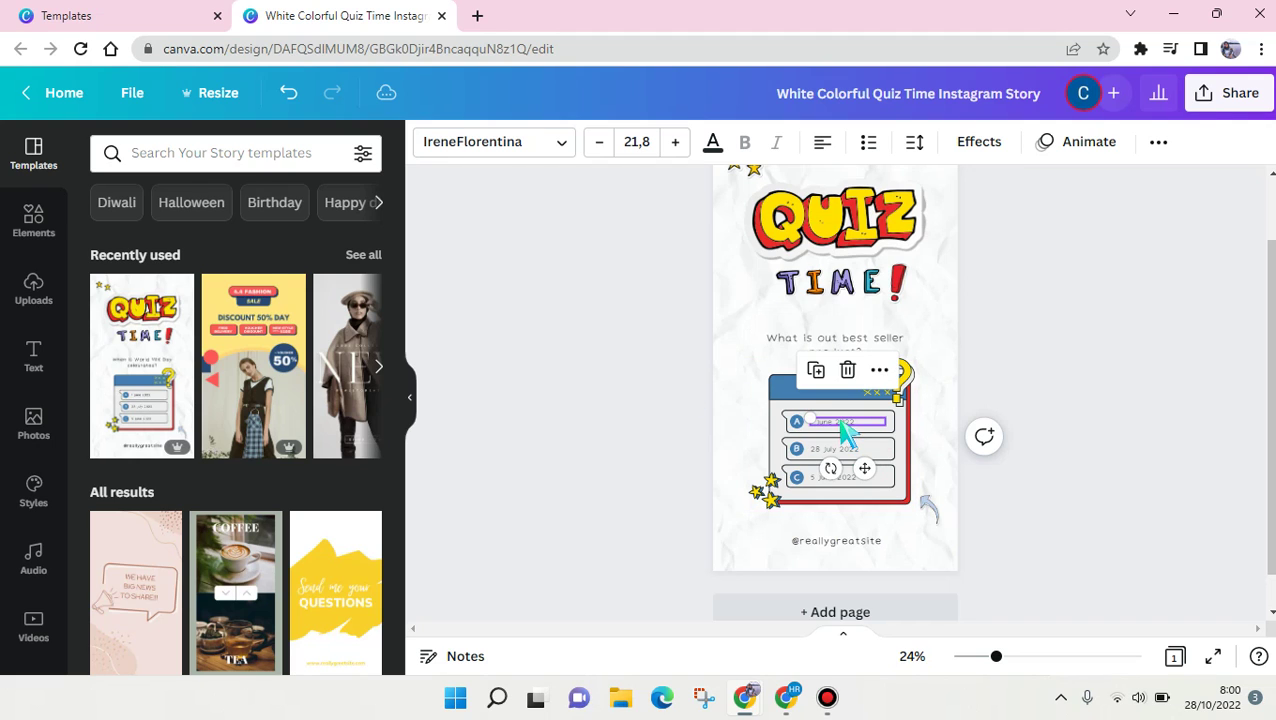
click(843, 432)
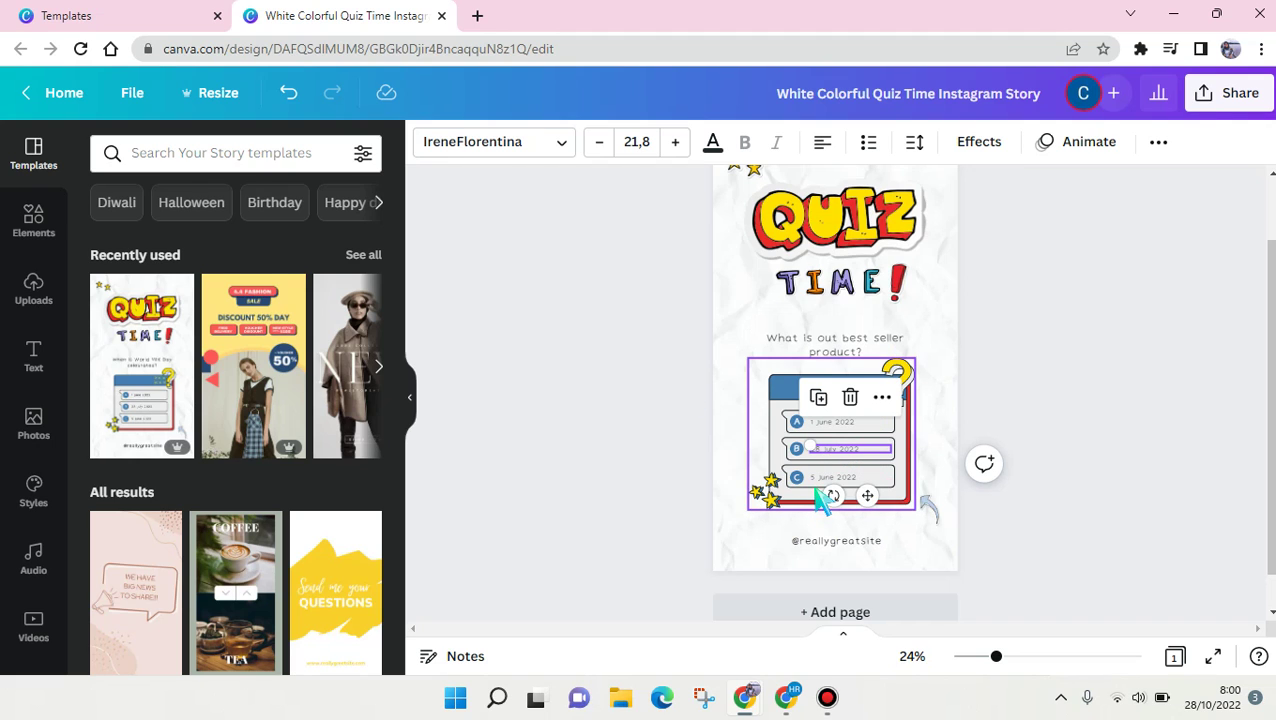
click(950, 510)
scroll(966, 452, up, 1)
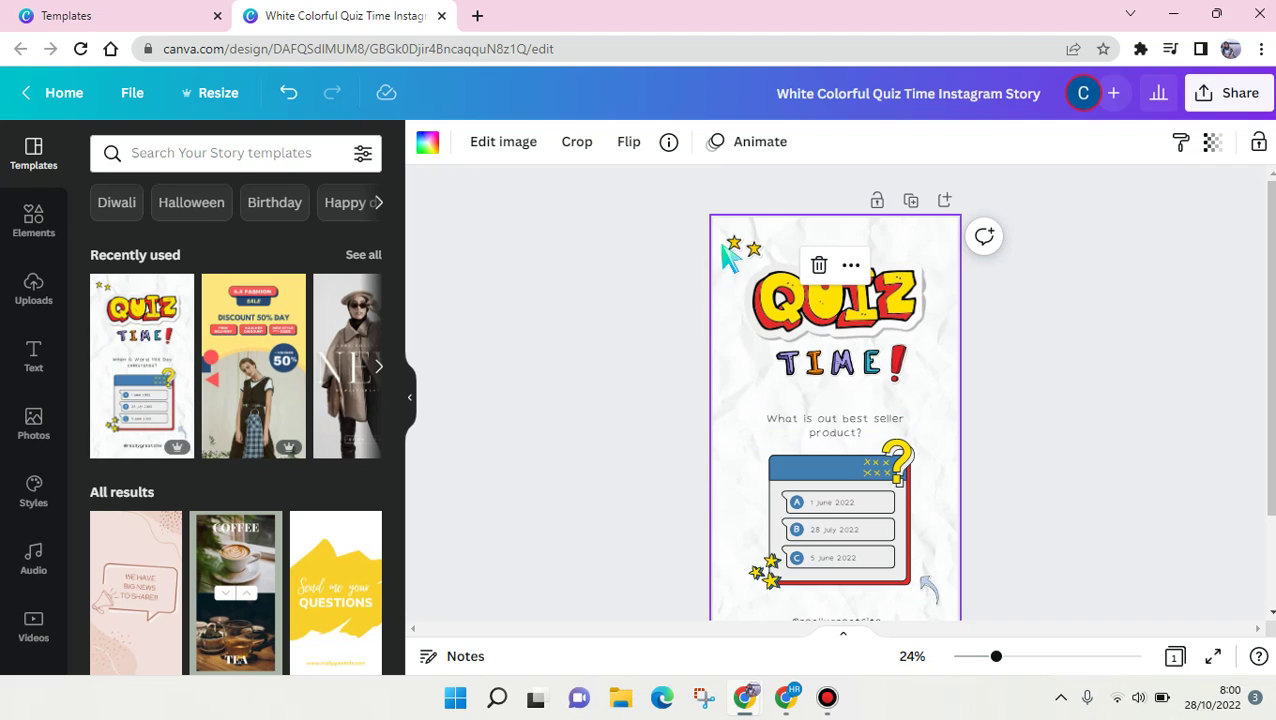
click(846, 312)
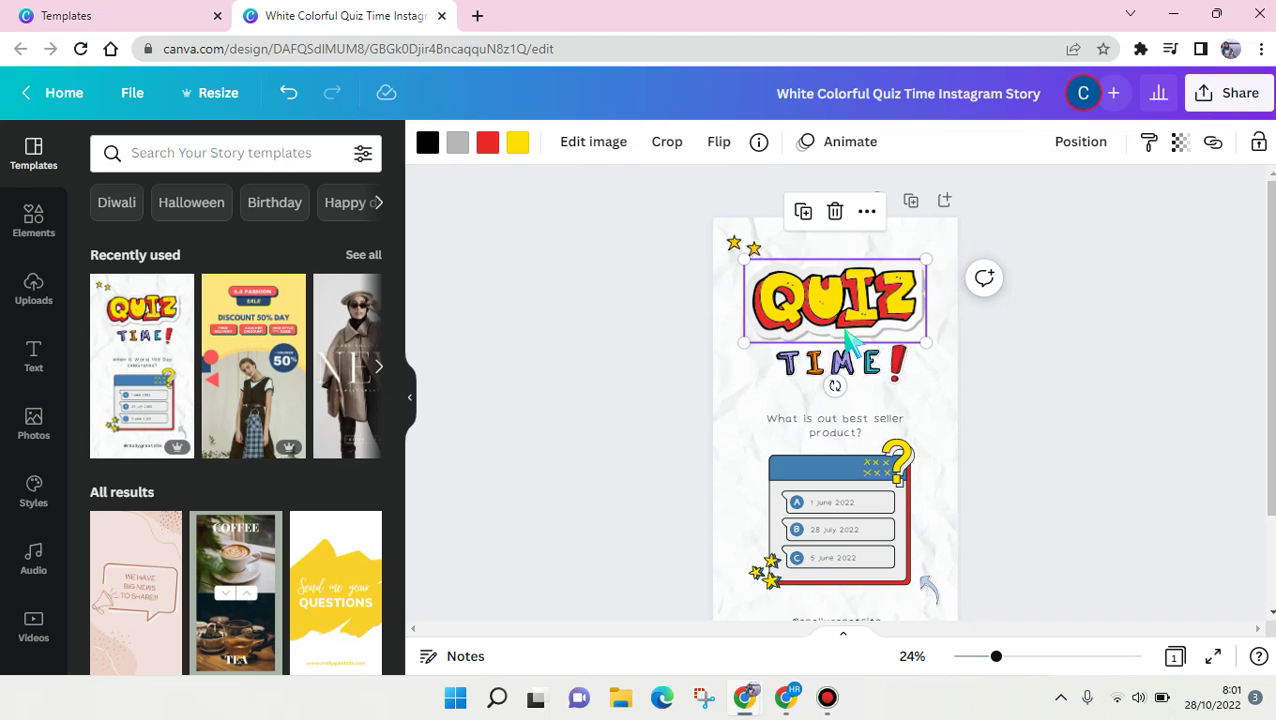
click(858, 420)
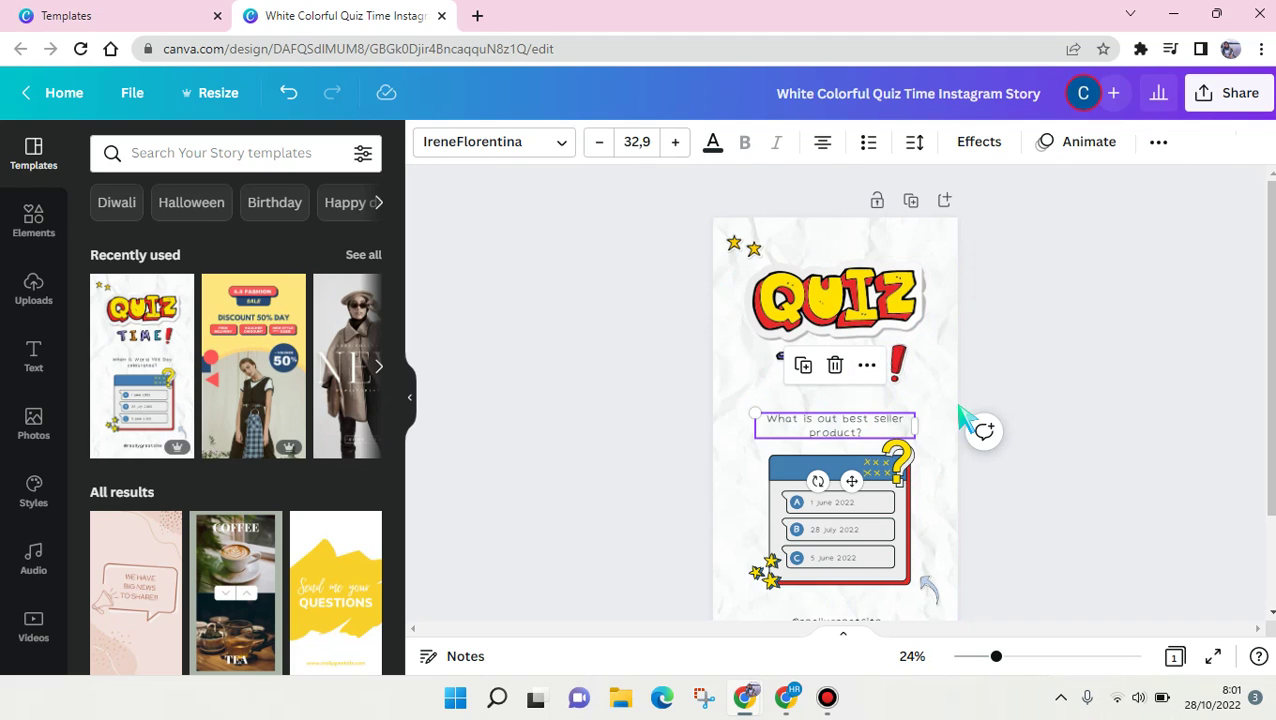
click(1024, 390)
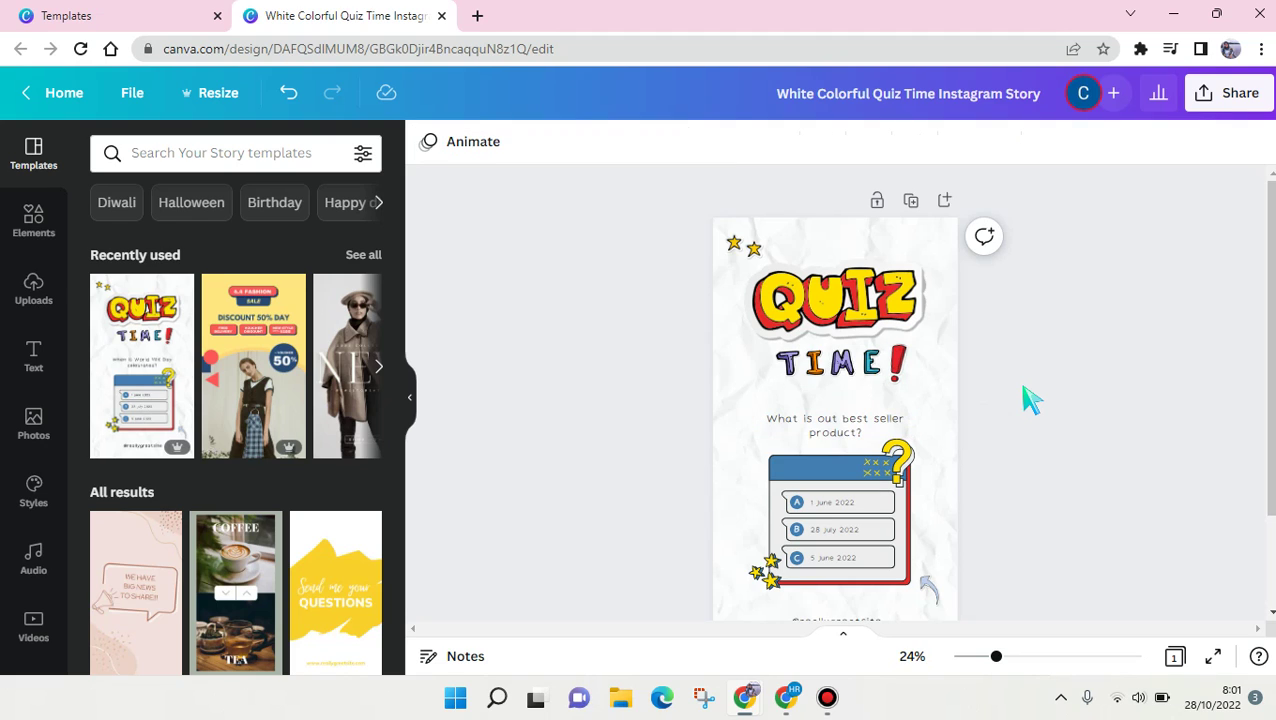
click(1208, 98)
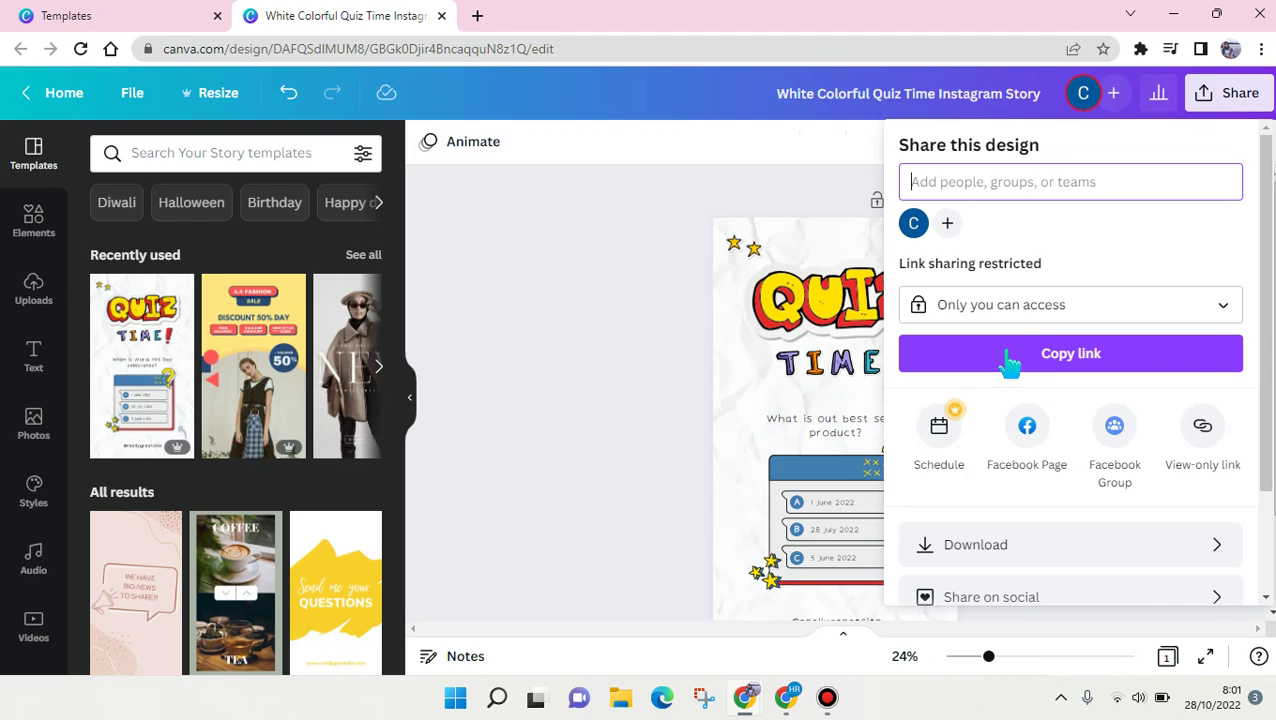
scroll(1071, 560, down, 1)
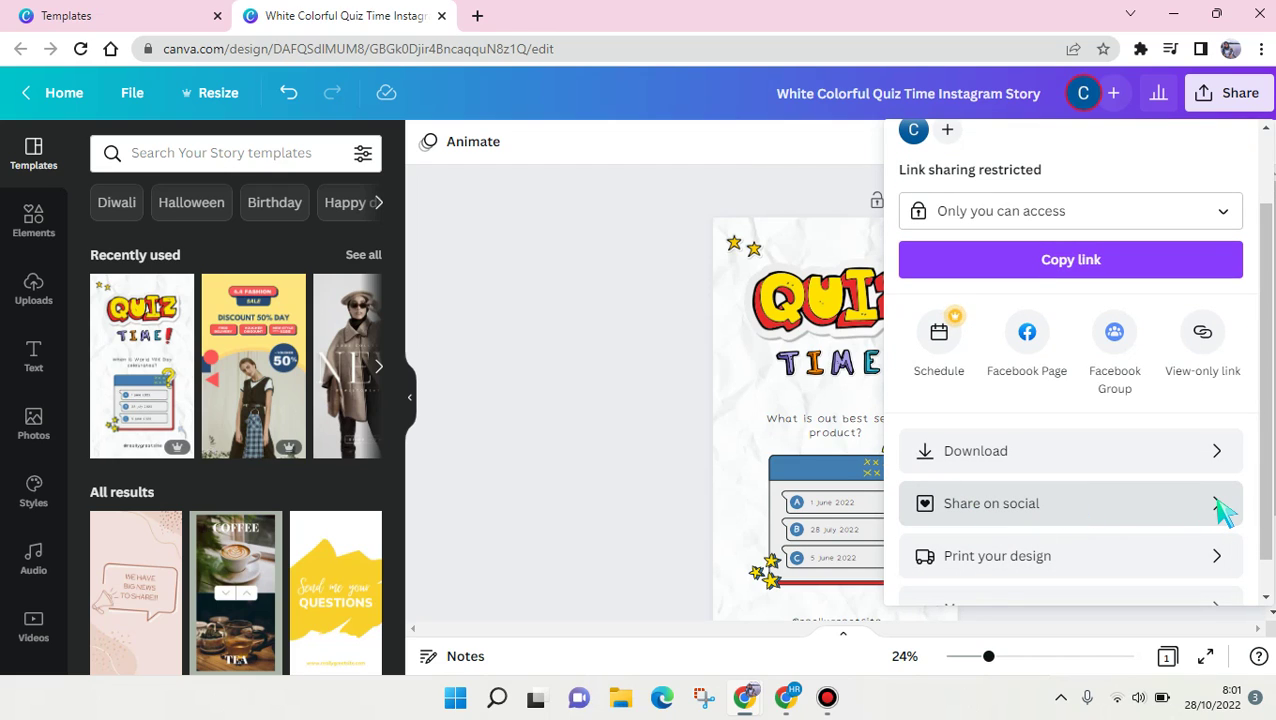
click(532, 304)
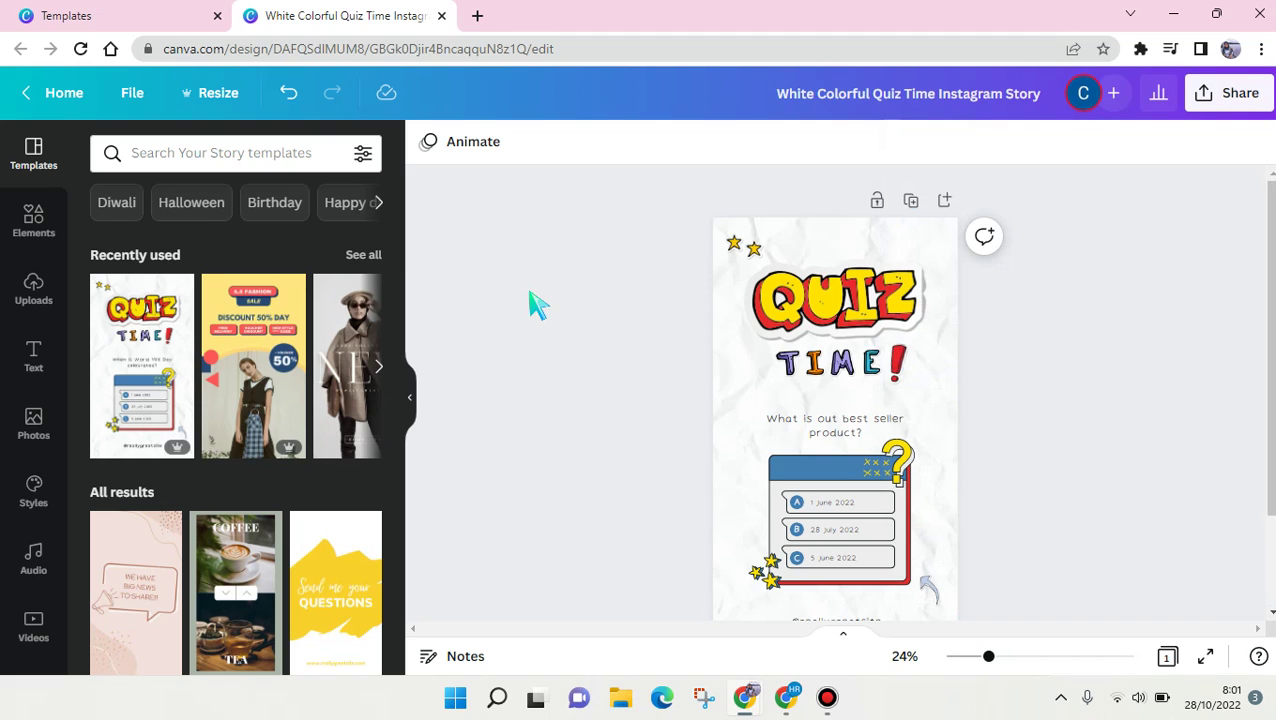